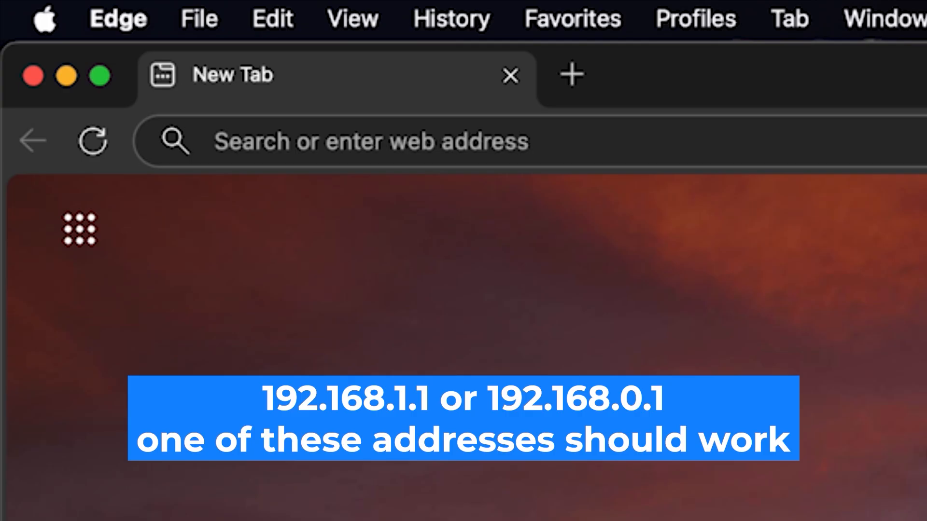
# Load the router admin page at 192.168.1.1 in Edge.
pyautogui.click(544, 127)
pyautogui.write('19')
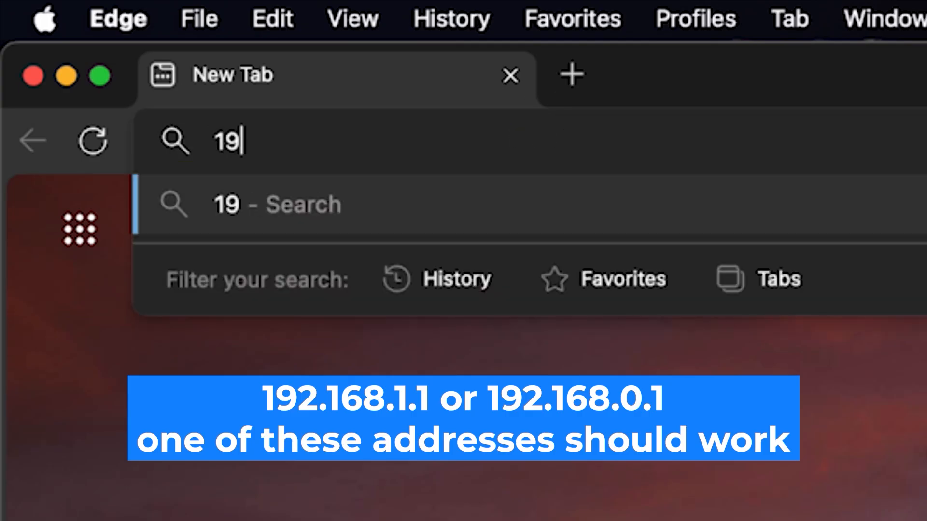
pyautogui.write('2.1')
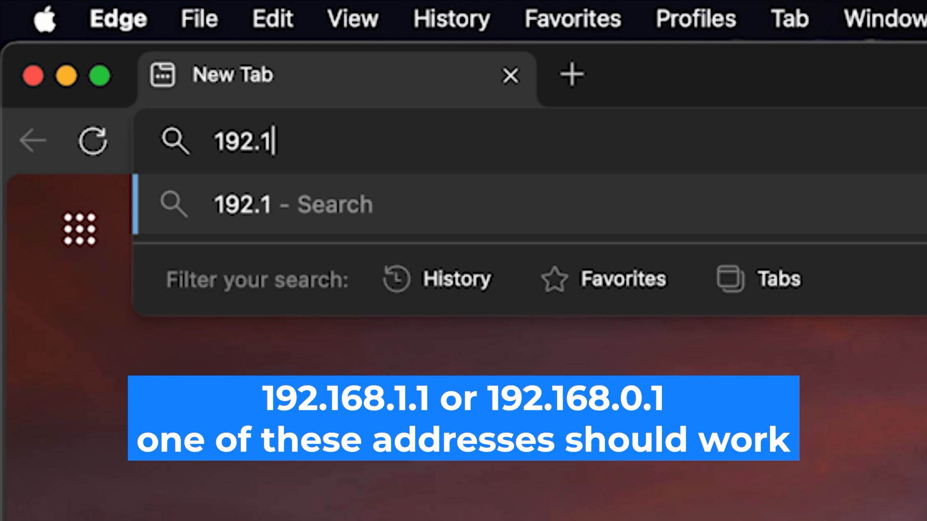
pyautogui.write('68.')
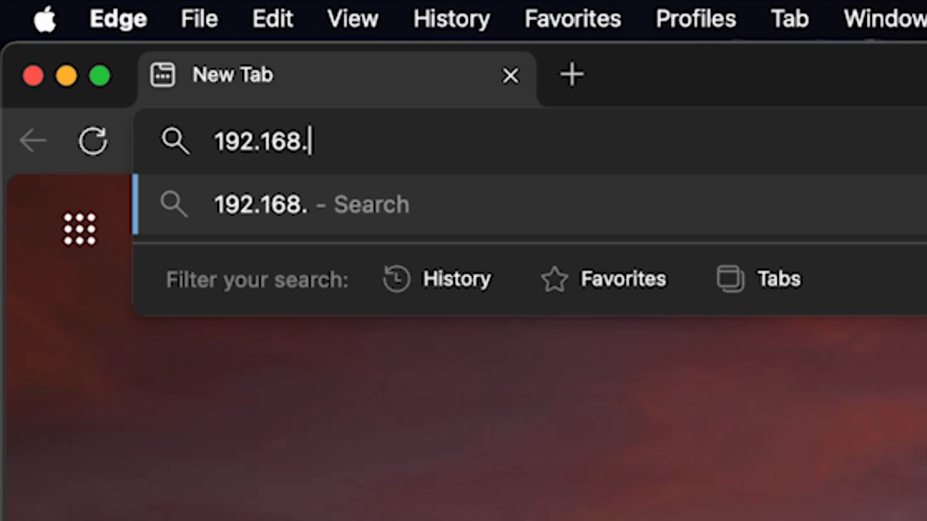
pyautogui.write('1.1')
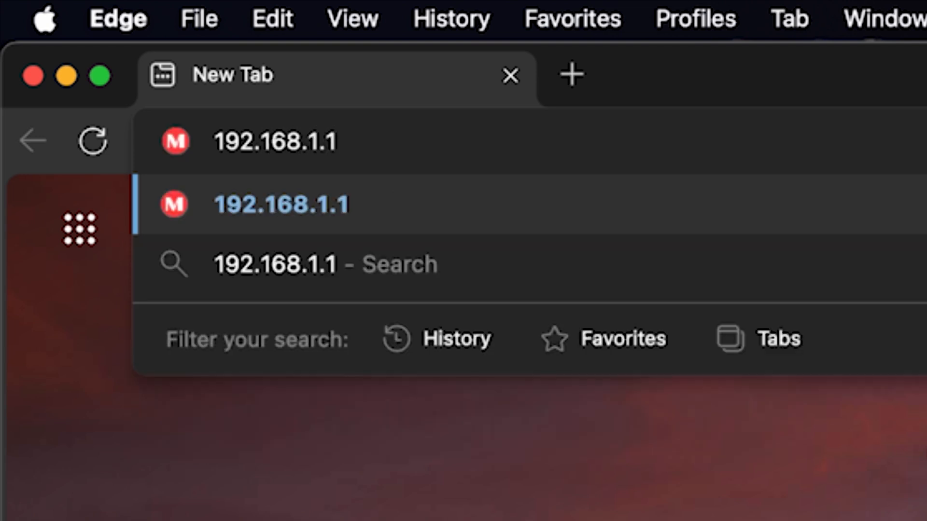
pyautogui.press('Return')
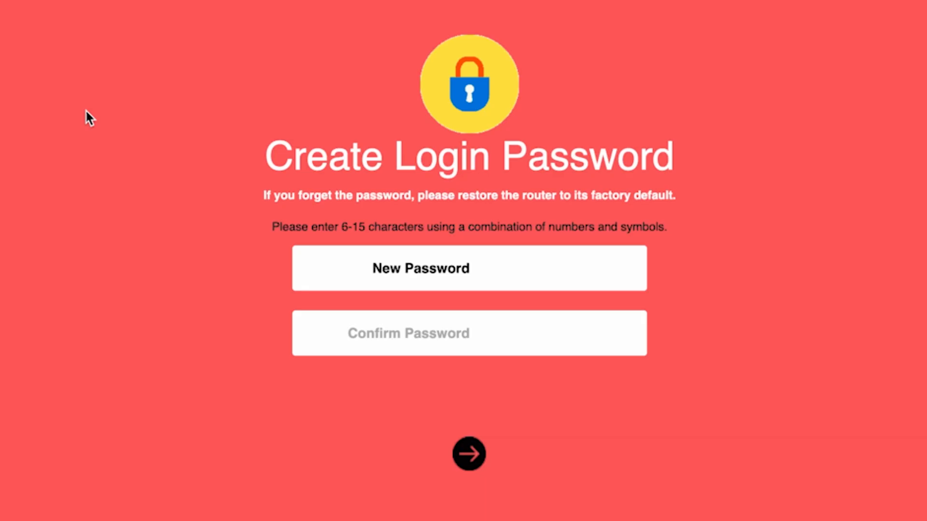
# Enter a new router login password, reveal it to check, confirm it and submit.
pyautogui.write('123456789')
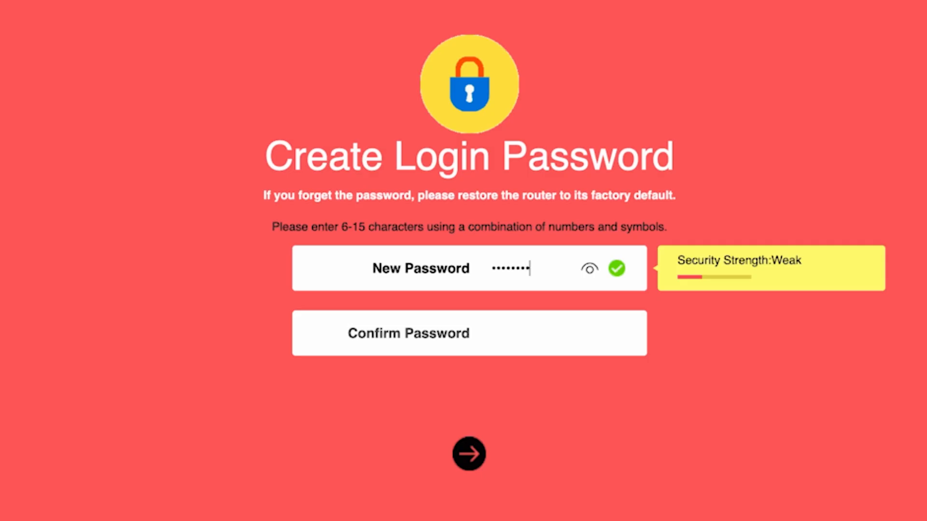
pyautogui.click(587, 273)
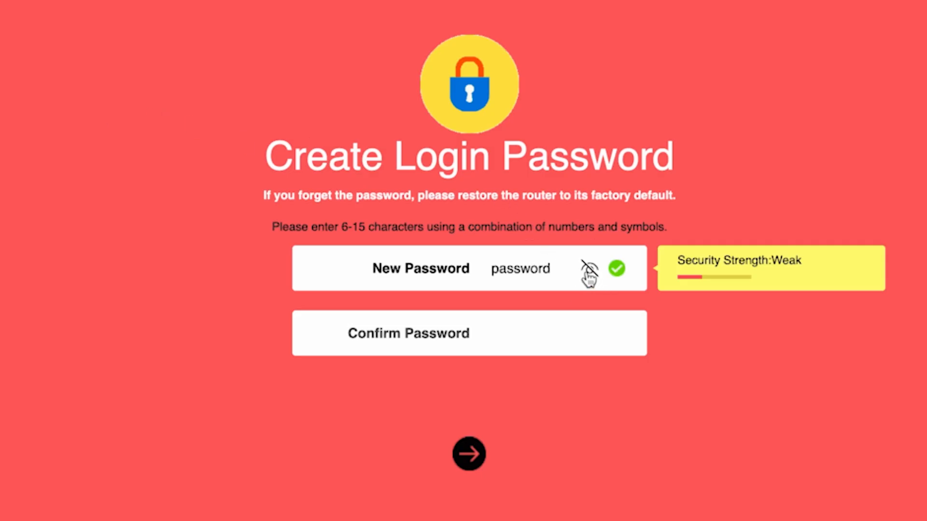
pyautogui.click(512, 333)
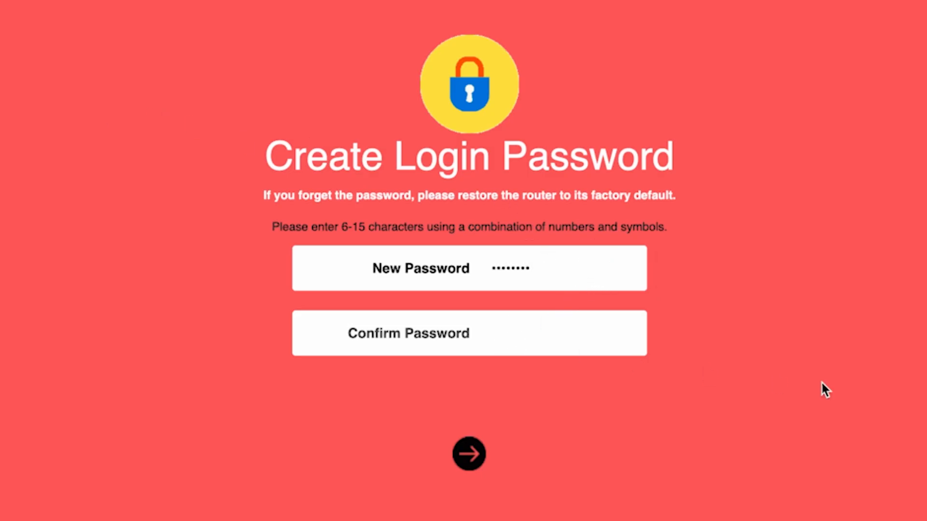
pyautogui.write('password')
pyautogui.click(464, 456)
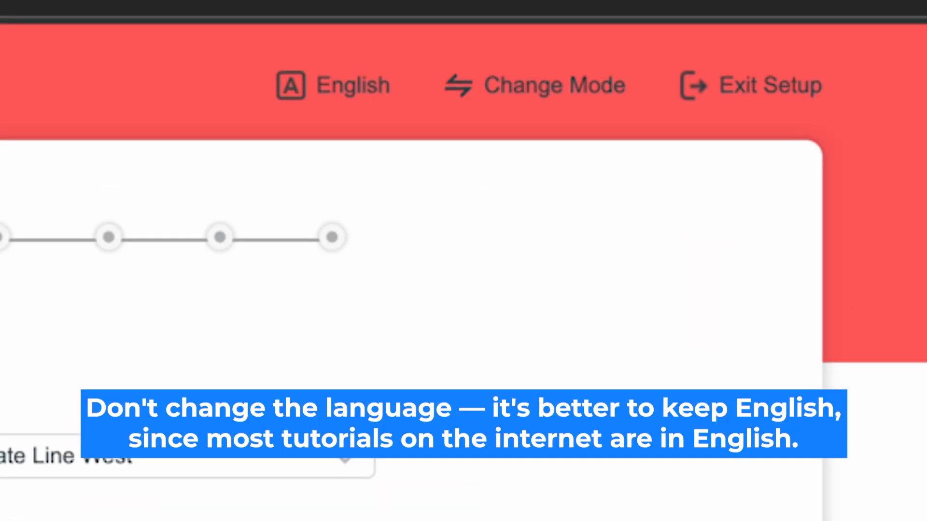
pyautogui.click(352, 82)
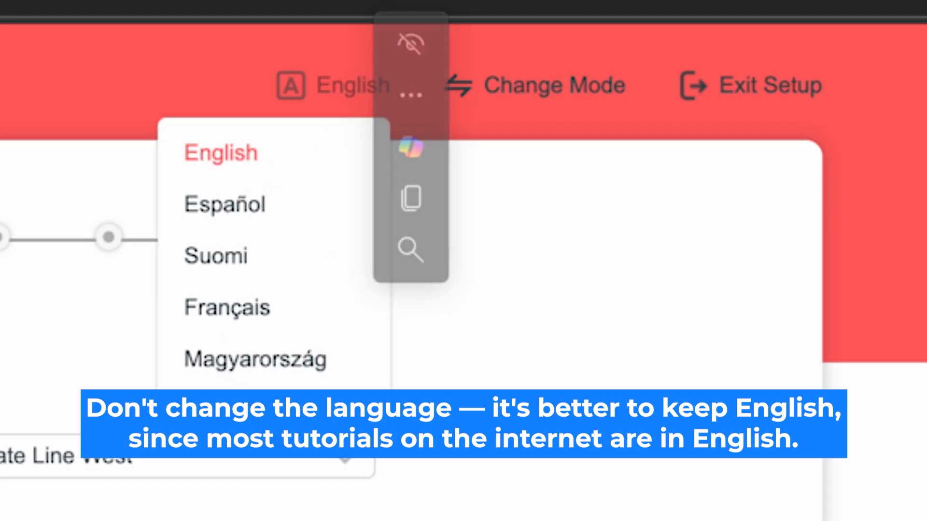
pyautogui.click(232, 158)
pyautogui.click(244, 158)
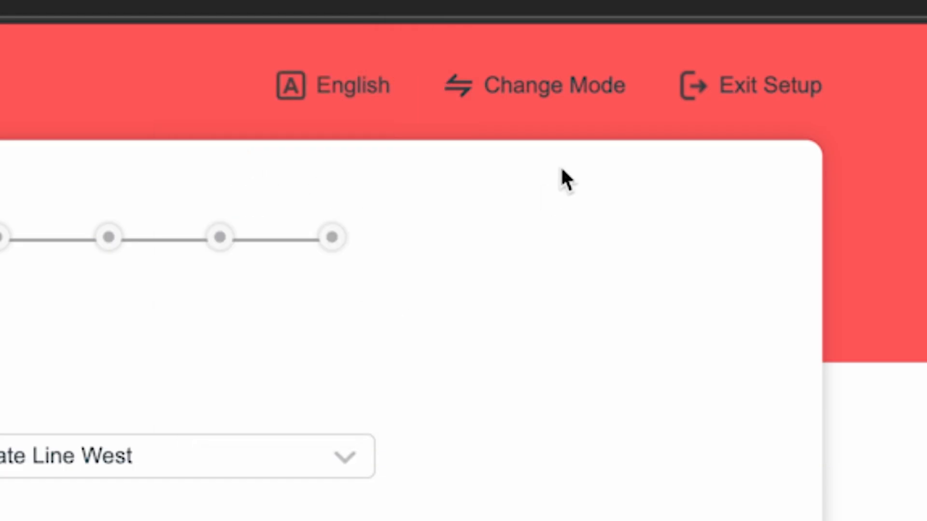
pyautogui.click(558, 88)
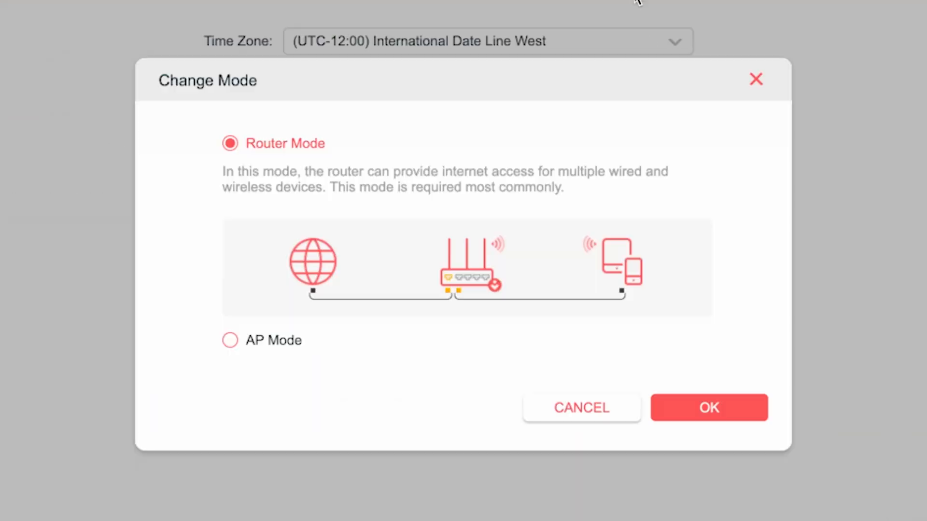
pyautogui.click(243, 148)
pyautogui.click(705, 408)
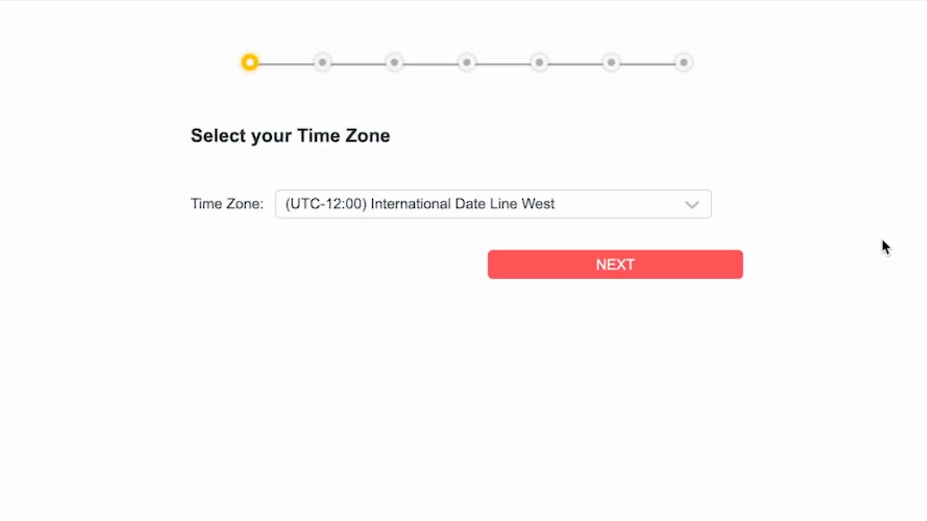
# Keep International Date Line West as the time zone and move to connection type.
pyautogui.click(669, 206)
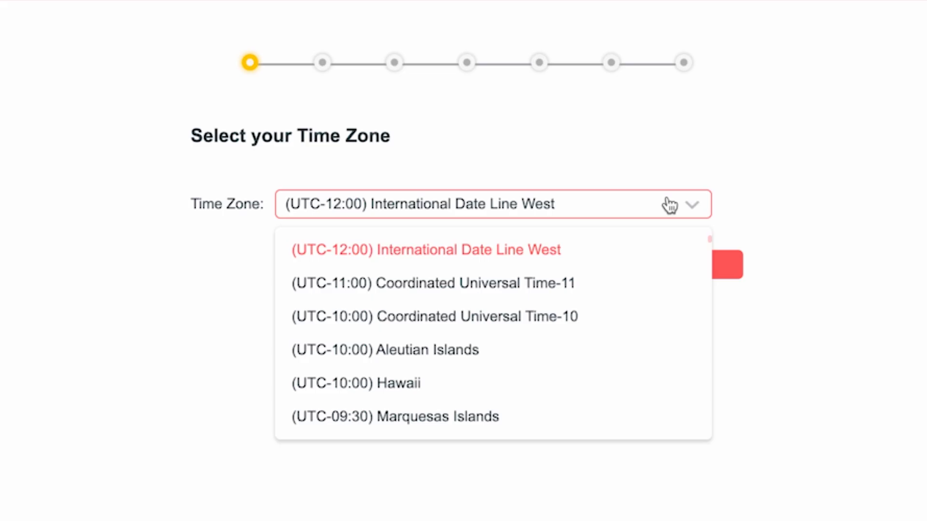
pyautogui.scroll(-10, 526, 338)
pyautogui.scroll(-3, 528, 397)
pyautogui.scroll(13, 524, 407)
pyautogui.click(530, 249)
pyautogui.click(616, 267)
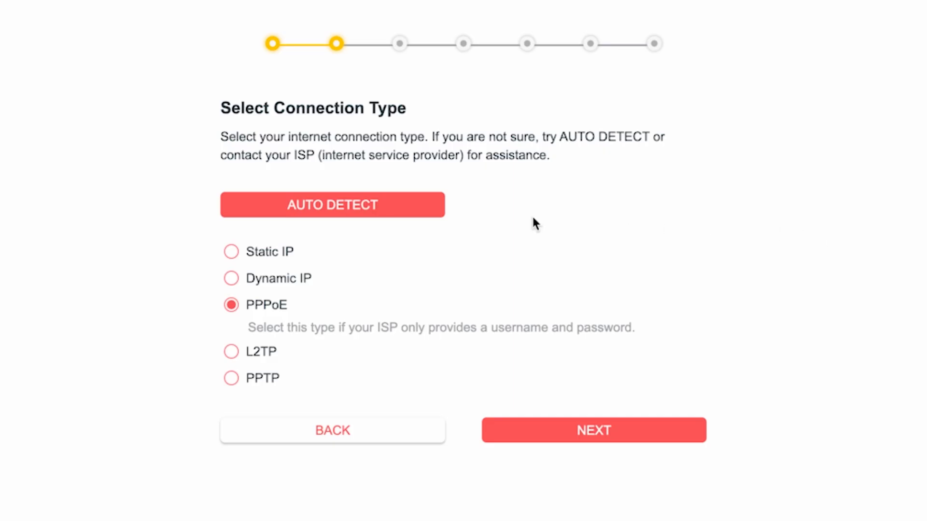
# Auto-detect the connection, choose Dynamic IP and keep the default MAC address.
pyautogui.click(340, 213)
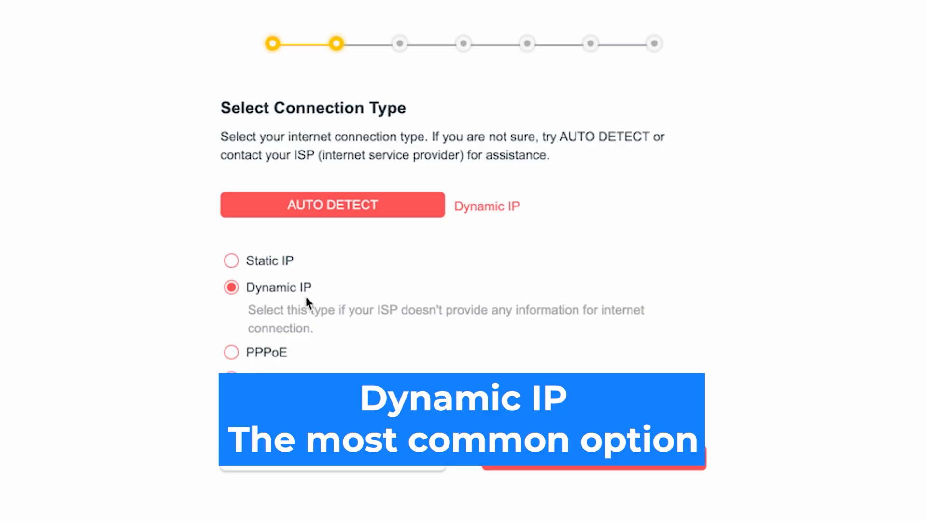
pyautogui.click(232, 291)
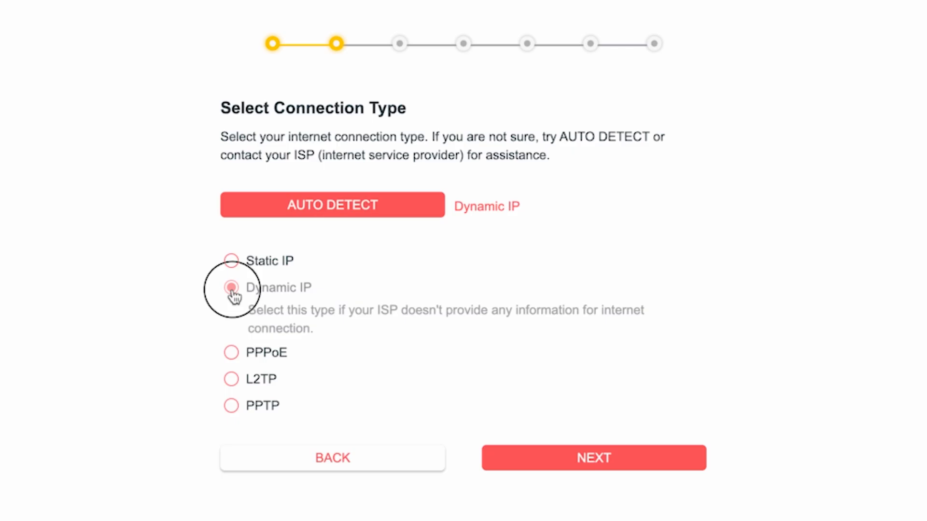
pyautogui.click(604, 464)
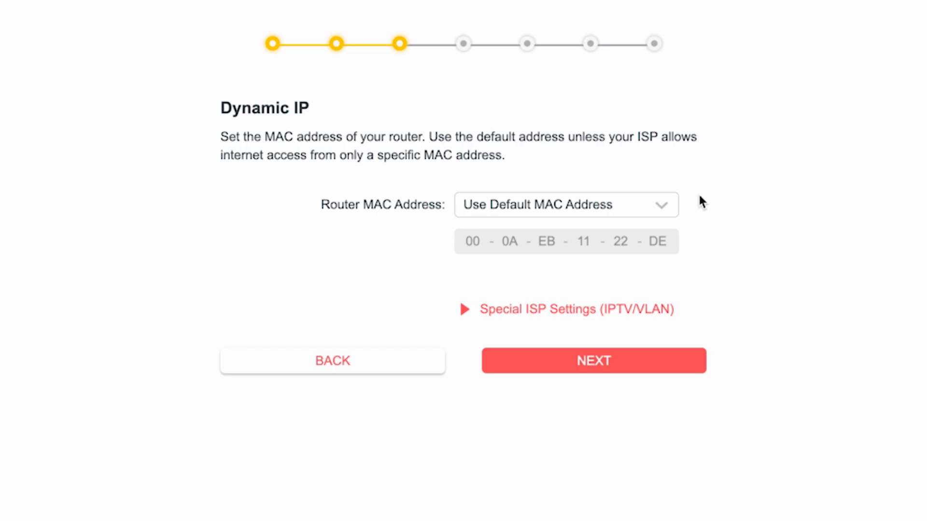
pyautogui.click(604, 355)
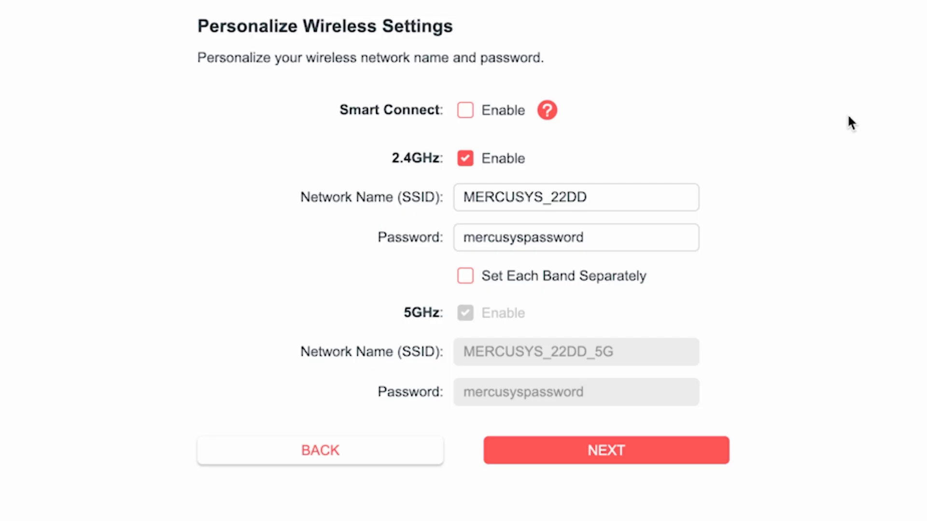
# Rename the 2.4GHz network to MERCUSYS and give it a new Wi-Fi password.
pyautogui.click(554, 198)
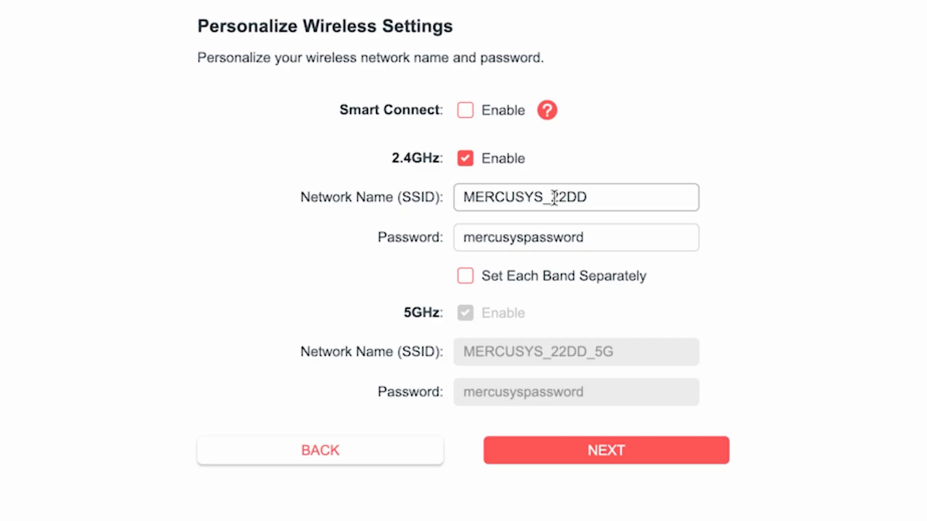
pyautogui.moveTo(543, 198); pyautogui.dragTo(627, 198)
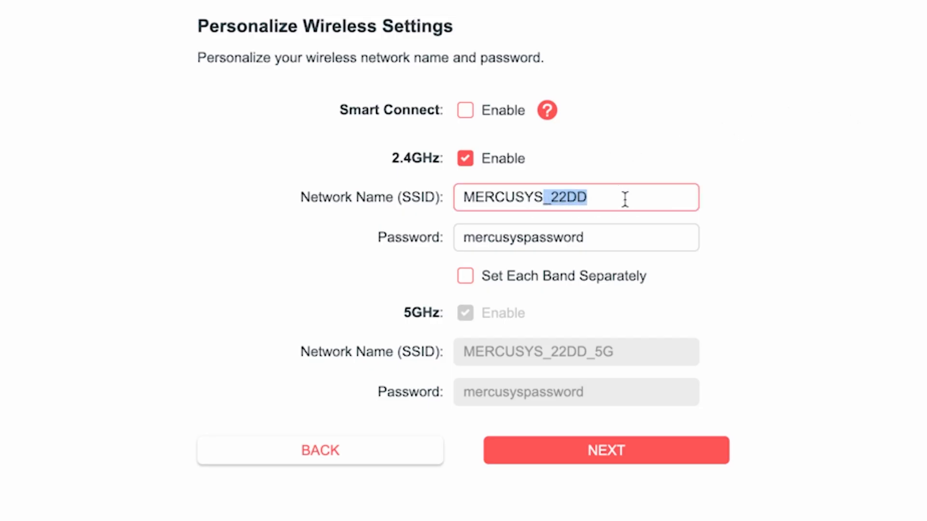
pyautogui.press('BackSpace')
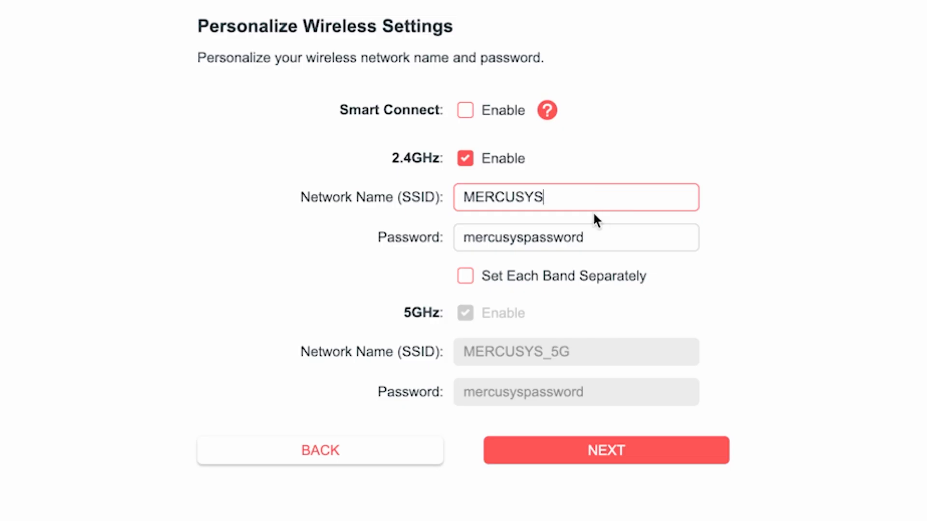
pyautogui.click(517, 238)
pyautogui.doubleClick(619, 244)
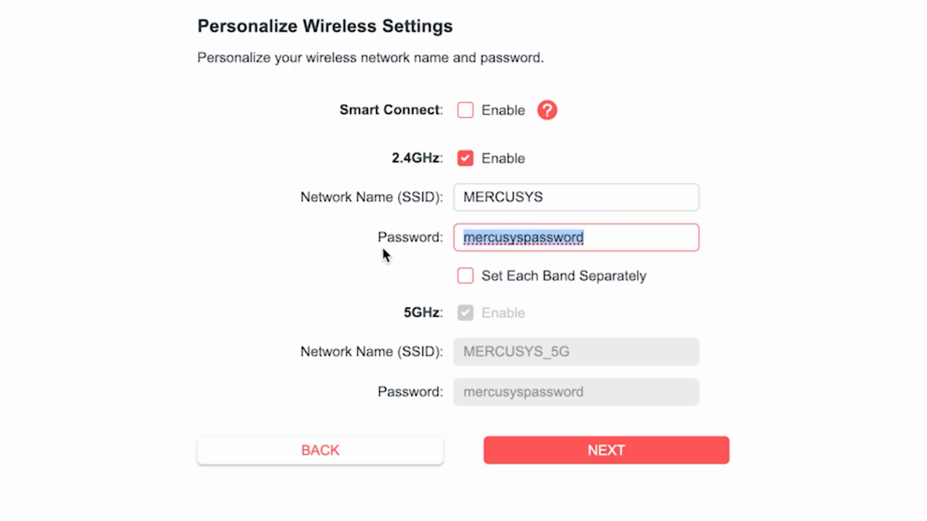
pyautogui.write('123456789')
pyautogui.click(702, 285)
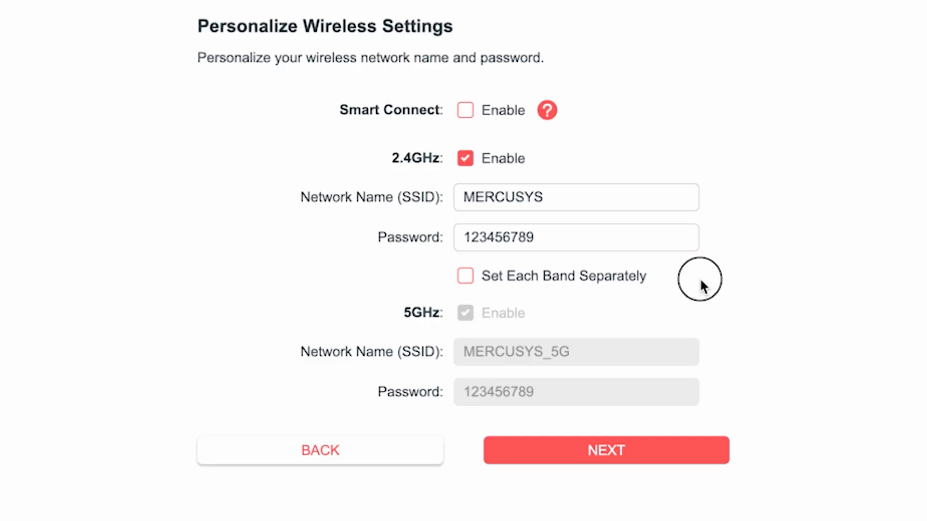
# Configure MERCUSYS_5G separately with its own password and apply the wireless settings.
pyautogui.click(466, 278)
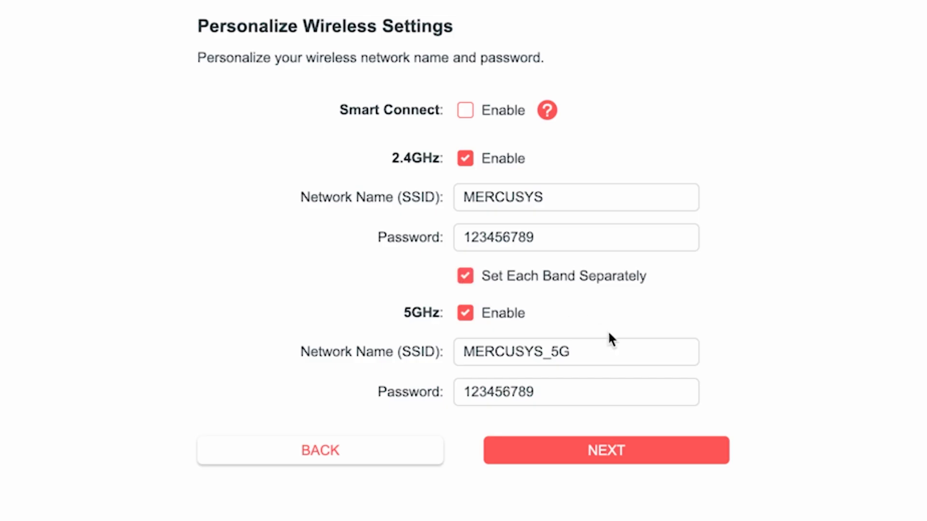
pyautogui.click(591, 352)
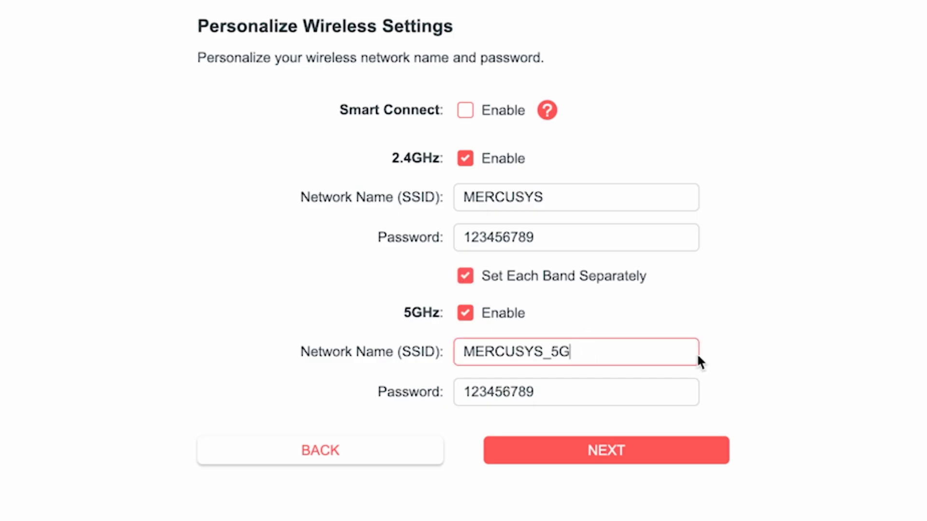
pyautogui.click(563, 394)
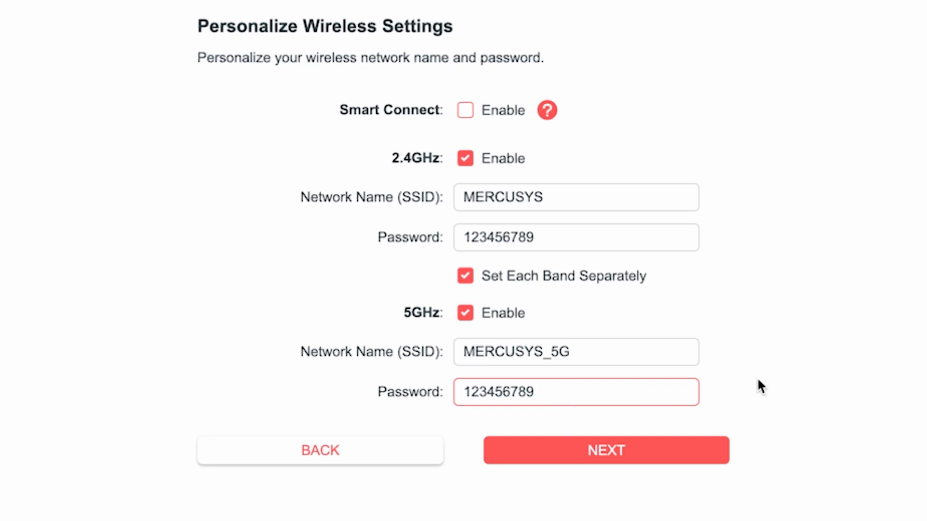
pyautogui.write('5G')
pyautogui.click(617, 452)
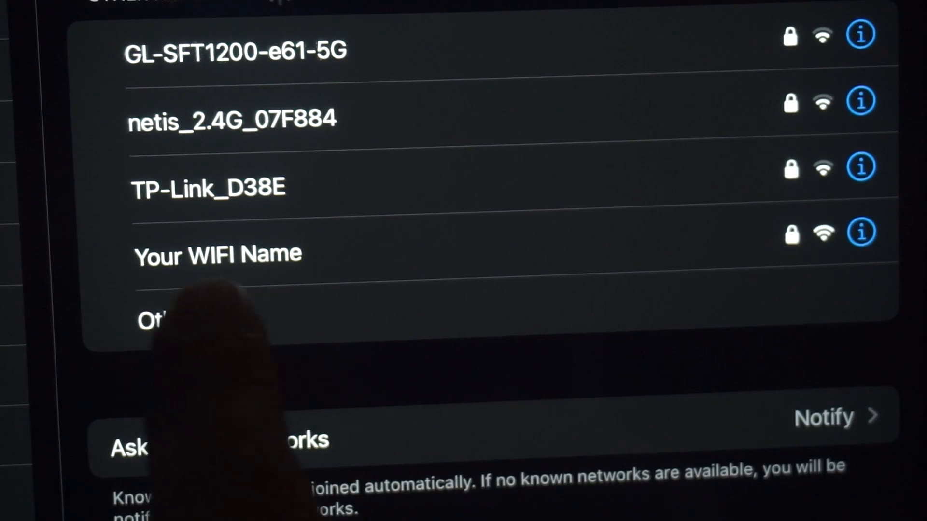
pyautogui.click(290, 255)
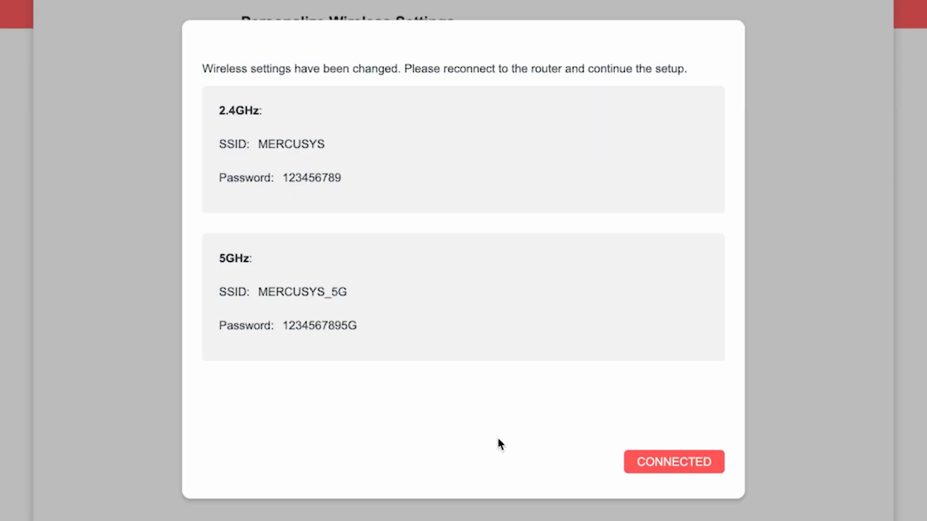
# Confirm reconnection to the new wireless network so the connection test proceeds.
pyautogui.click(690, 461)
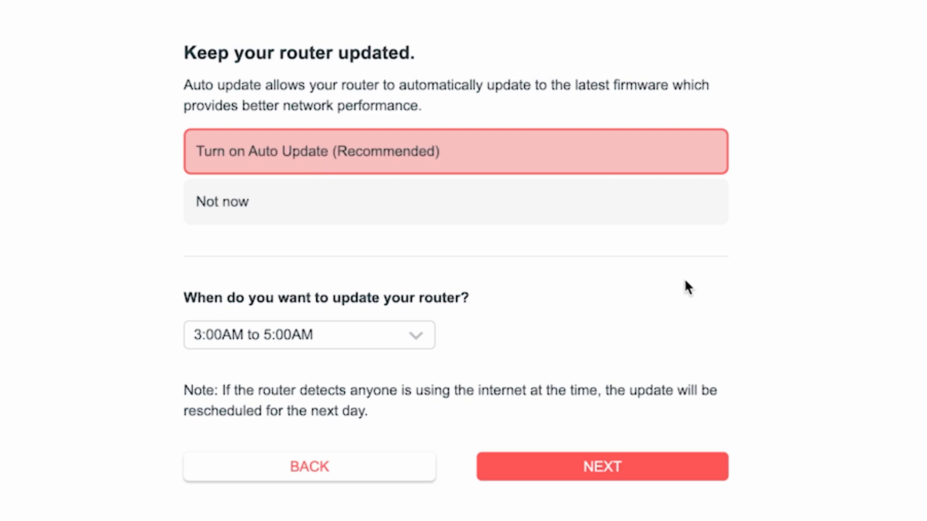
# Keep Auto Update on with the 3:00AM–5:00AM window and continue.
pyautogui.click(422, 343)
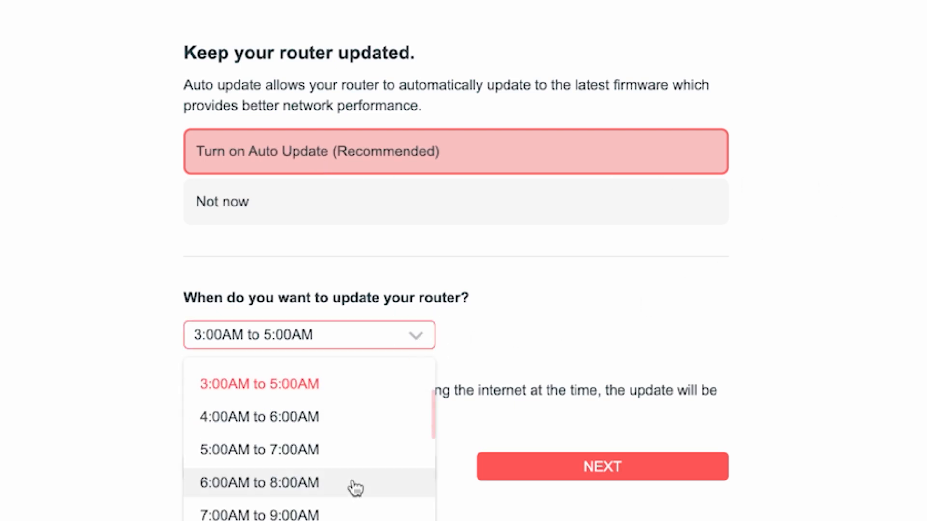
pyautogui.scroll(-5, 354, 498)
pyautogui.scroll(5, 353, 509)
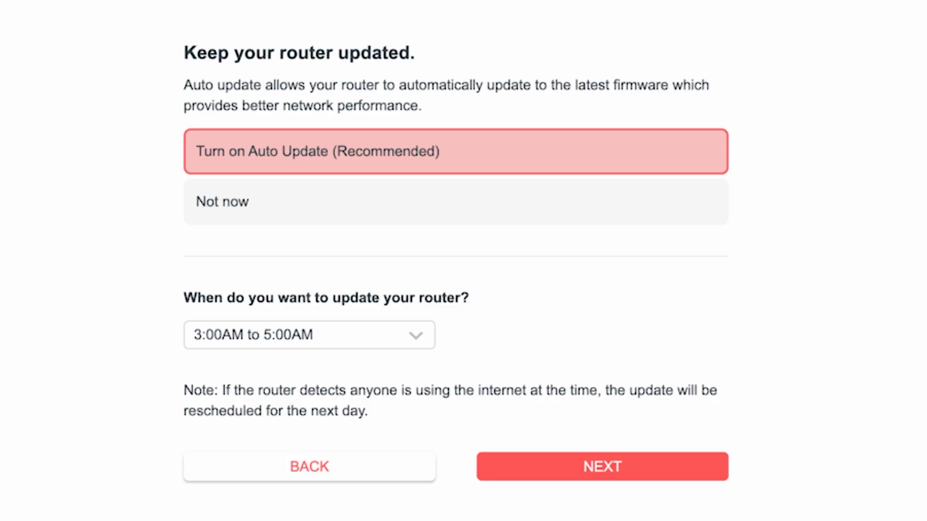
pyautogui.click(627, 471)
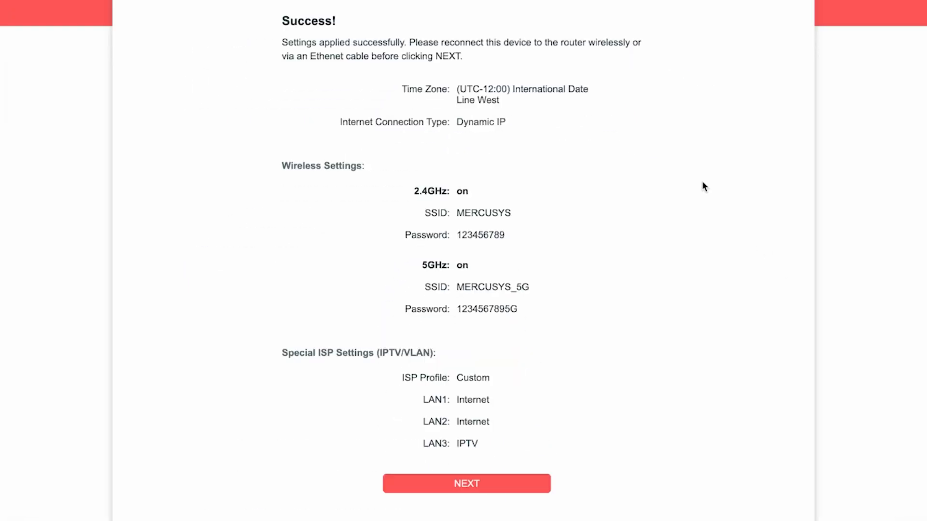
# Move past the Success summary, skip Mercusys ID binding, and finish quick setup.
pyautogui.click(473, 484)
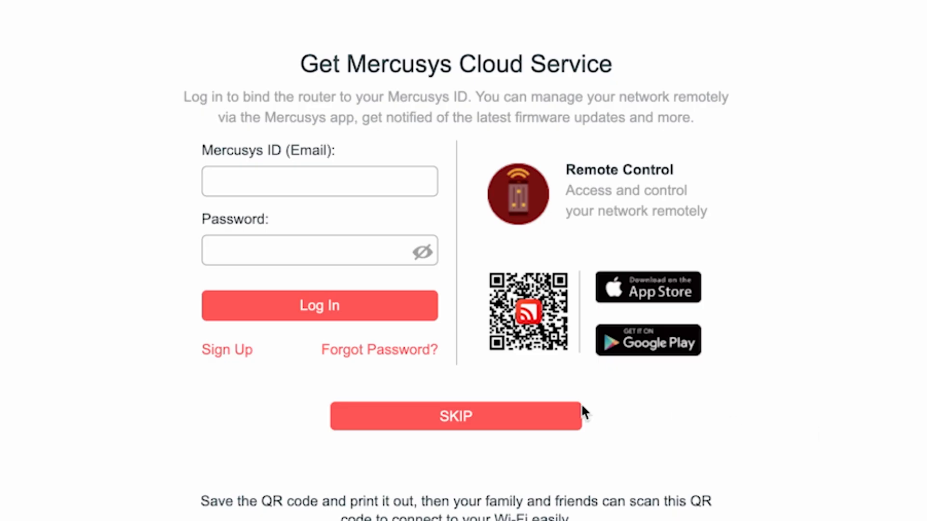
pyautogui.click(435, 421)
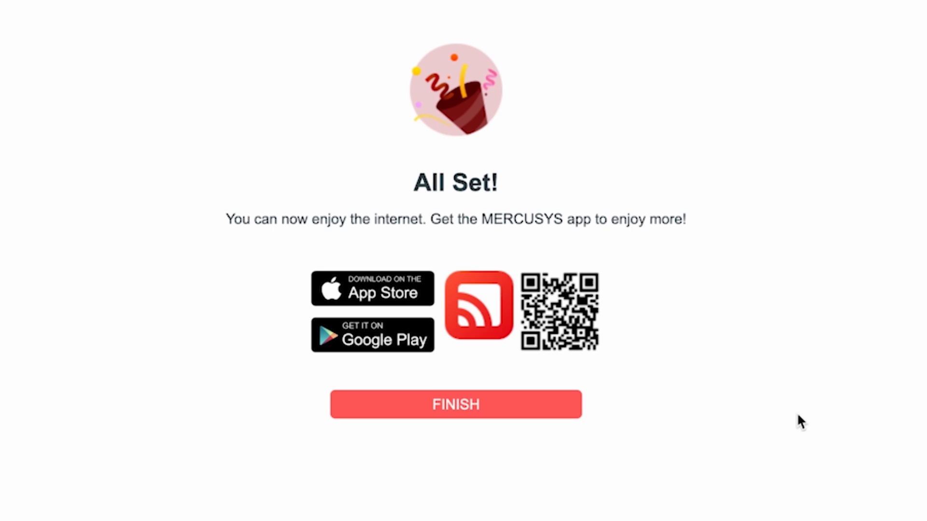
pyautogui.click(466, 406)
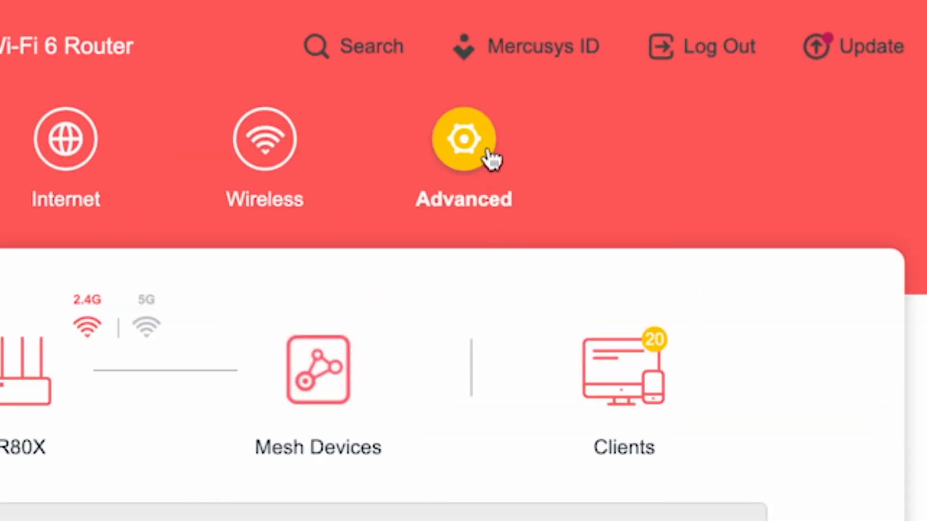
# Reboot the router via Advanced > System > Reboot.
pyautogui.click(490, 159)
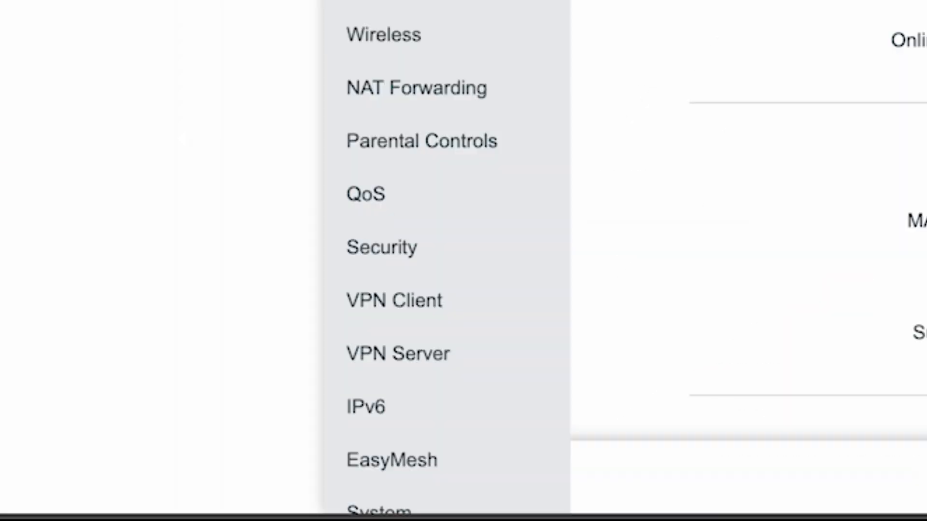
pyautogui.scroll(-3, 445, 256)
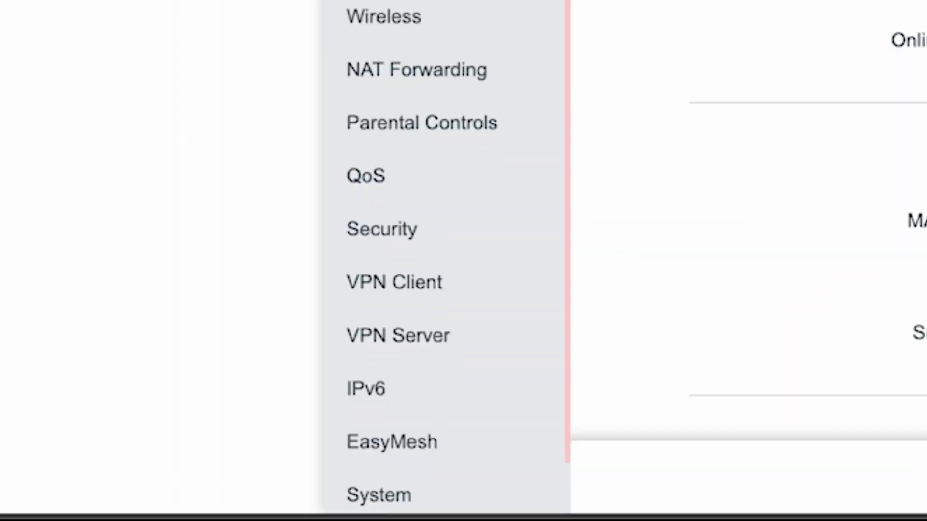
pyautogui.click(364, 435)
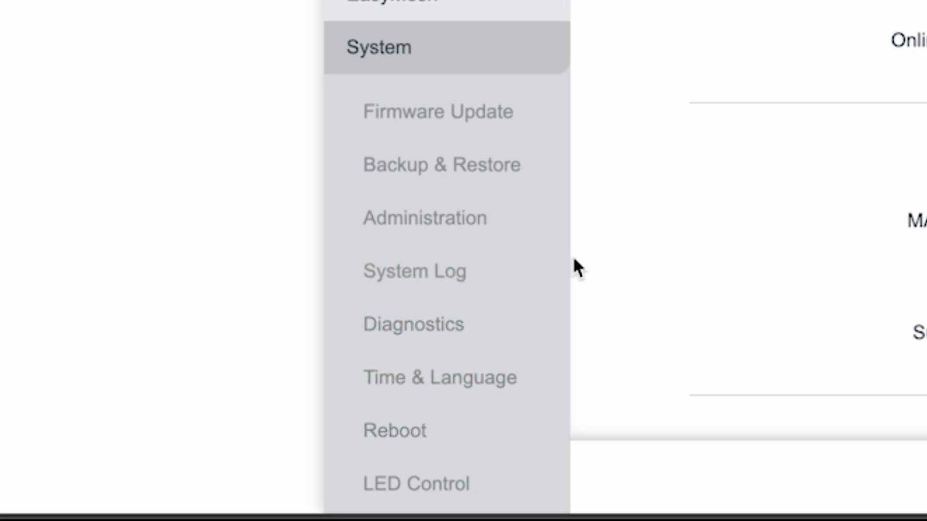
pyautogui.click(392, 431)
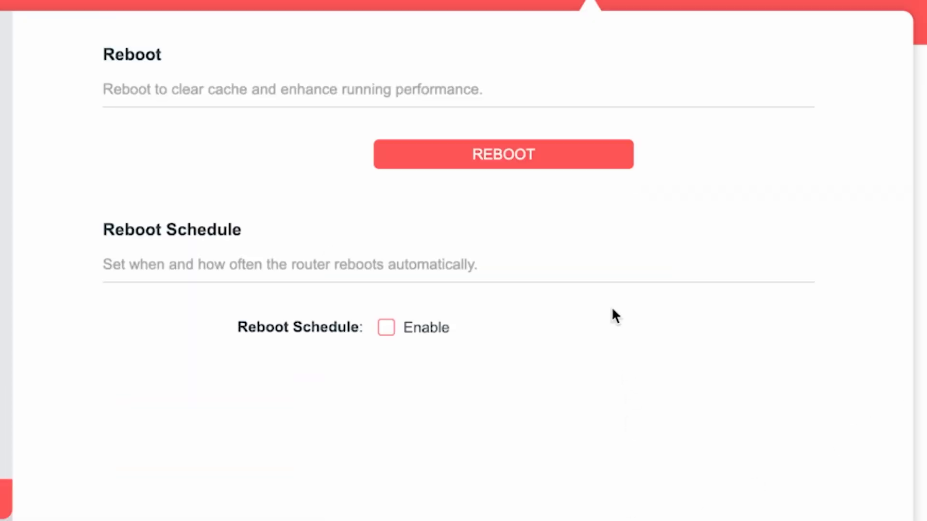
pyautogui.click(555, 157)
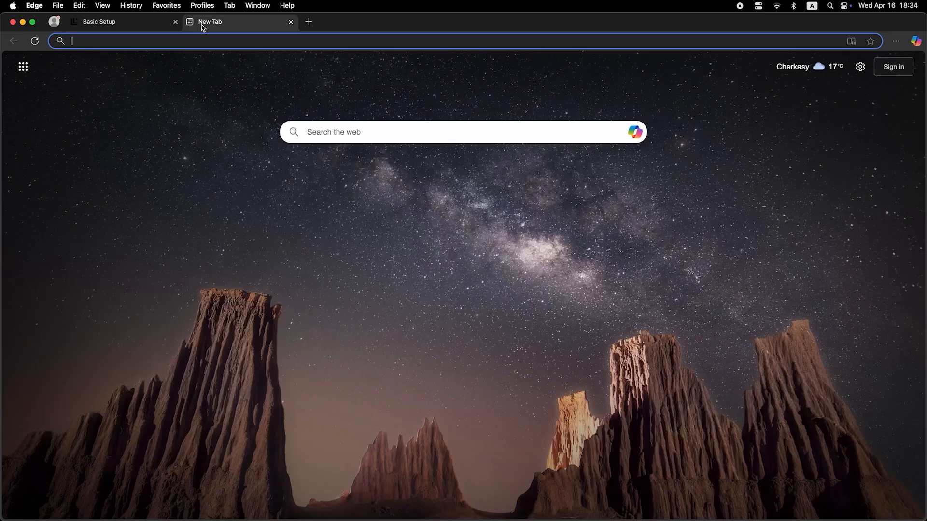
# Log back into the router with the admin password after the reboot.
pyautogui.click(212, 42)
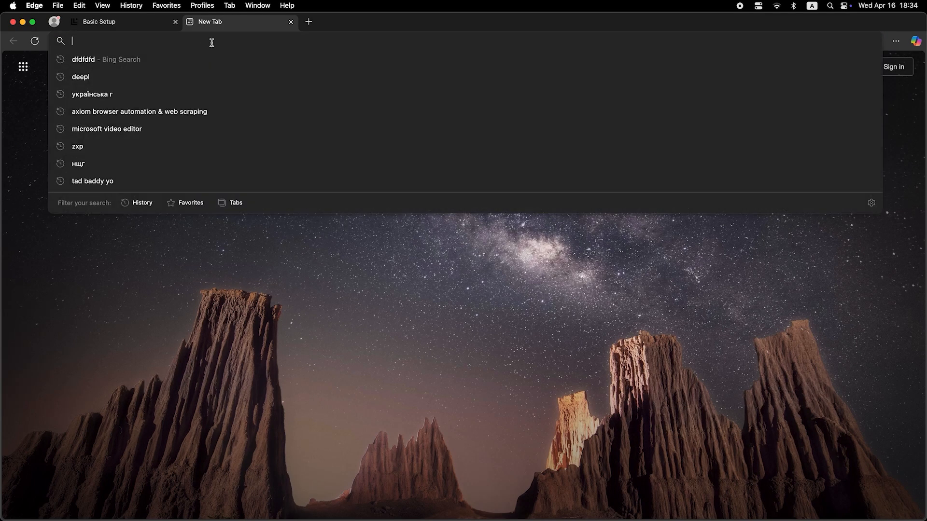
pyautogui.write('dfdfdfdf')
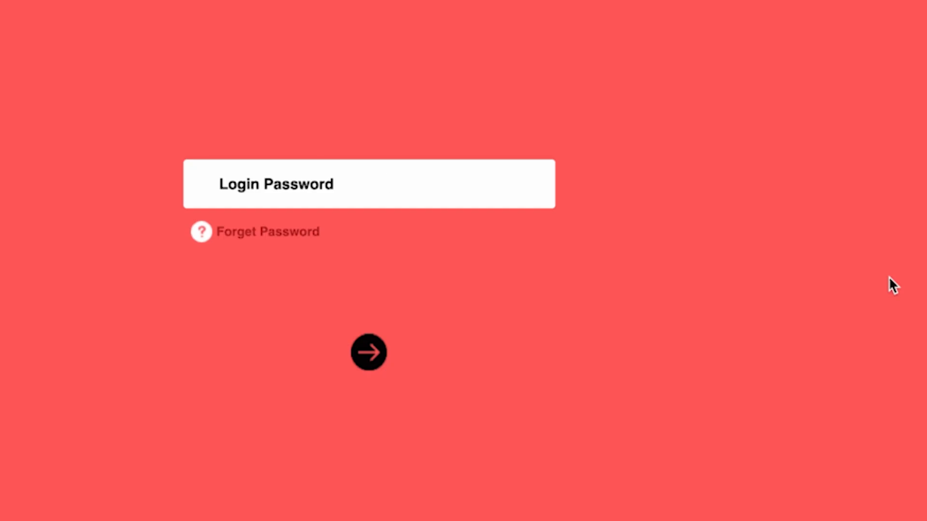
pyautogui.write('••••••••')
pyautogui.press('Return')
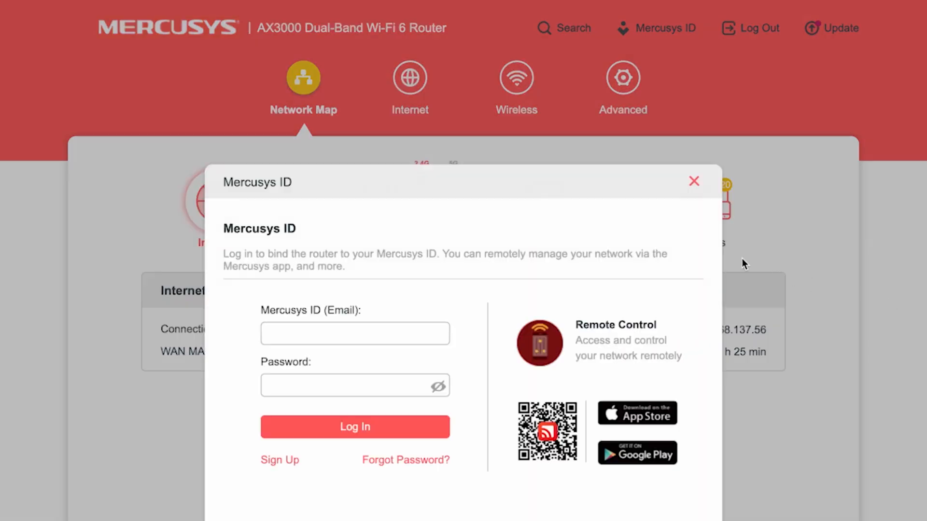
# Set the Internet page's Router MAC Address to Clone Current Device MAC, keeping Dynamic IP, and save.
pyautogui.click(694, 182)
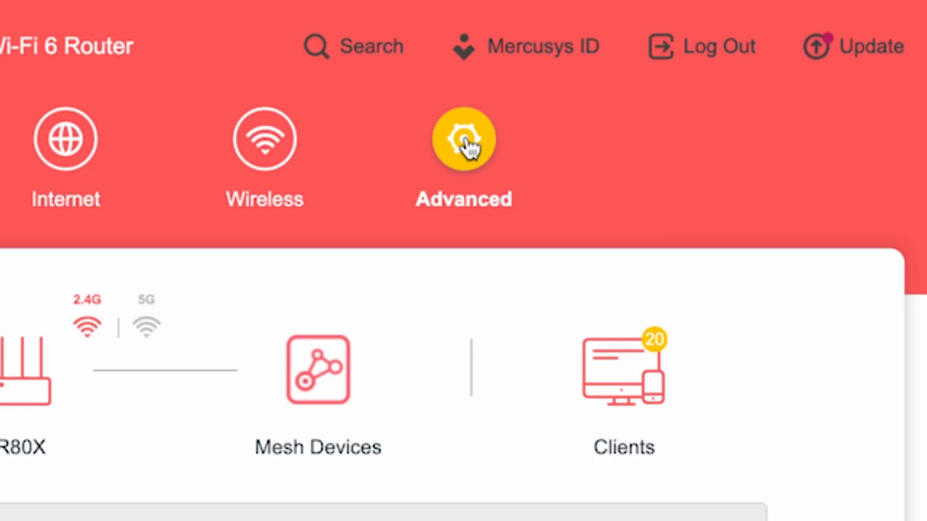
pyautogui.click(464, 141)
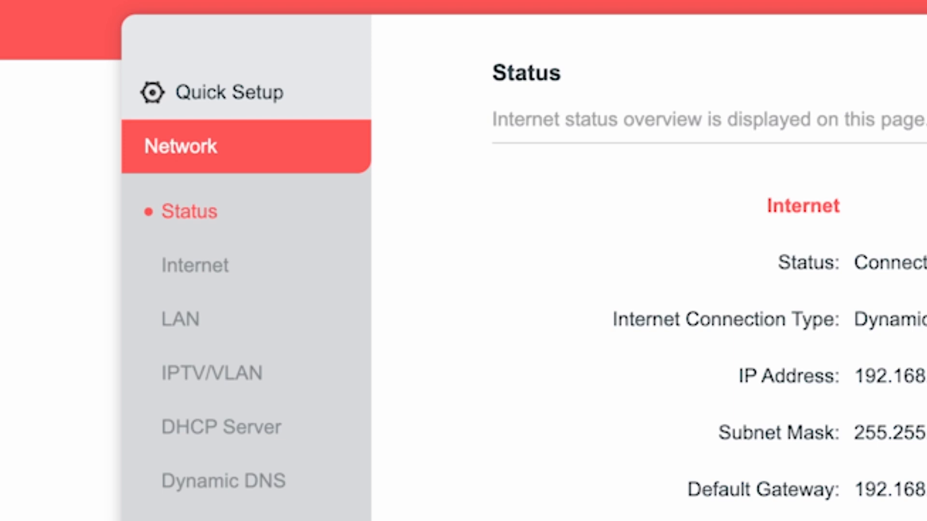
pyautogui.click(203, 267)
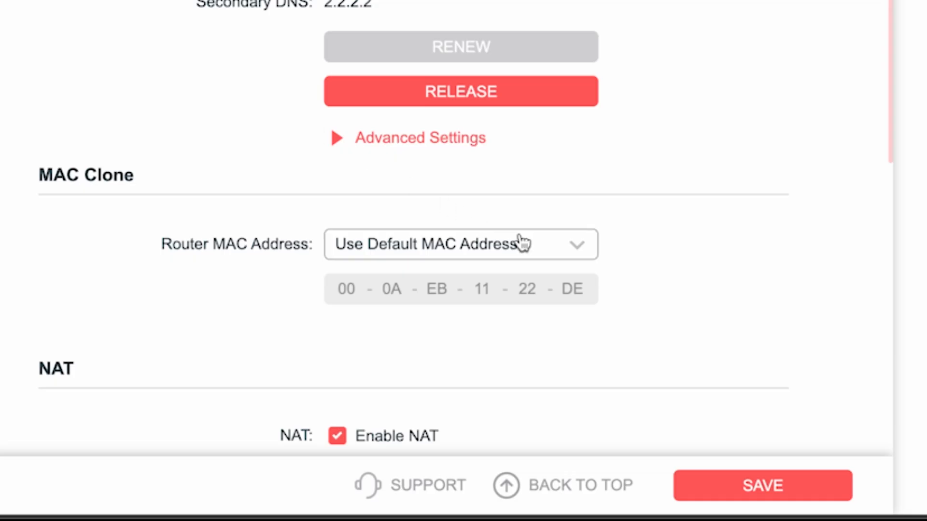
pyautogui.click(526, 244)
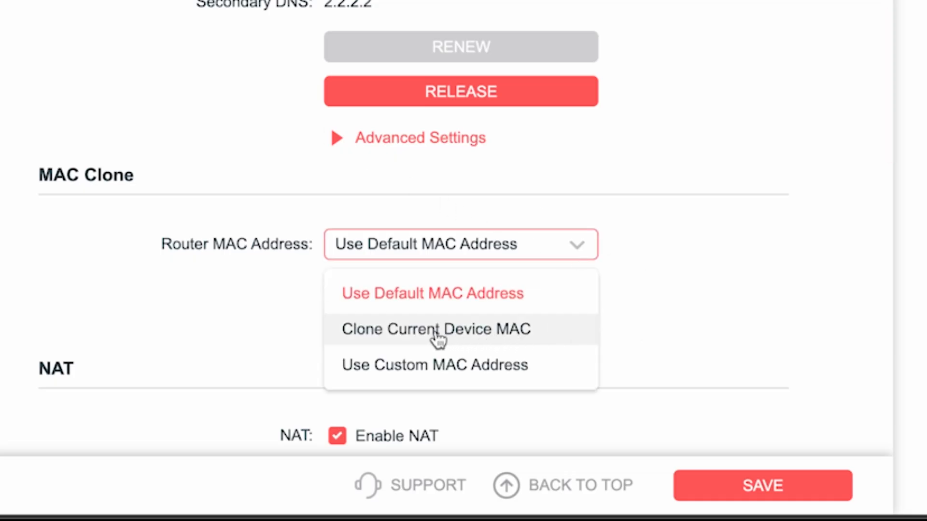
pyautogui.click(418, 331)
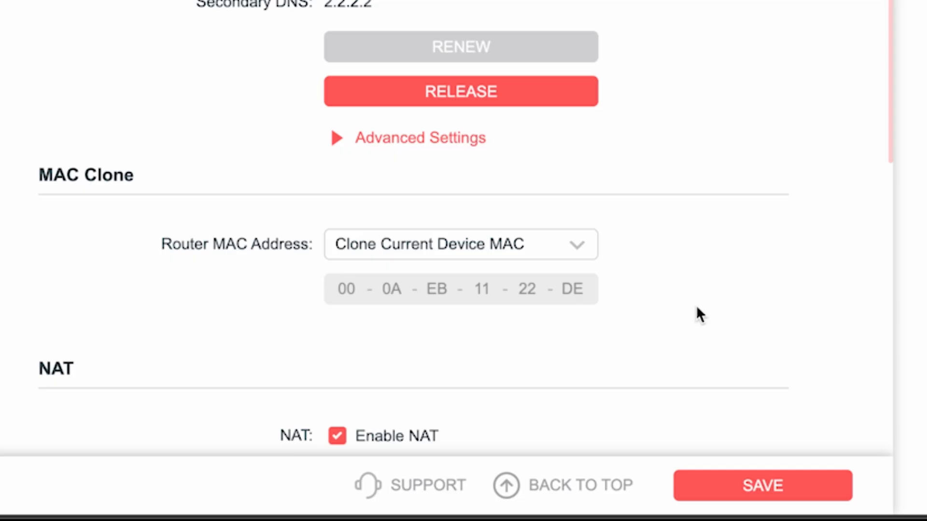
pyautogui.click(771, 485)
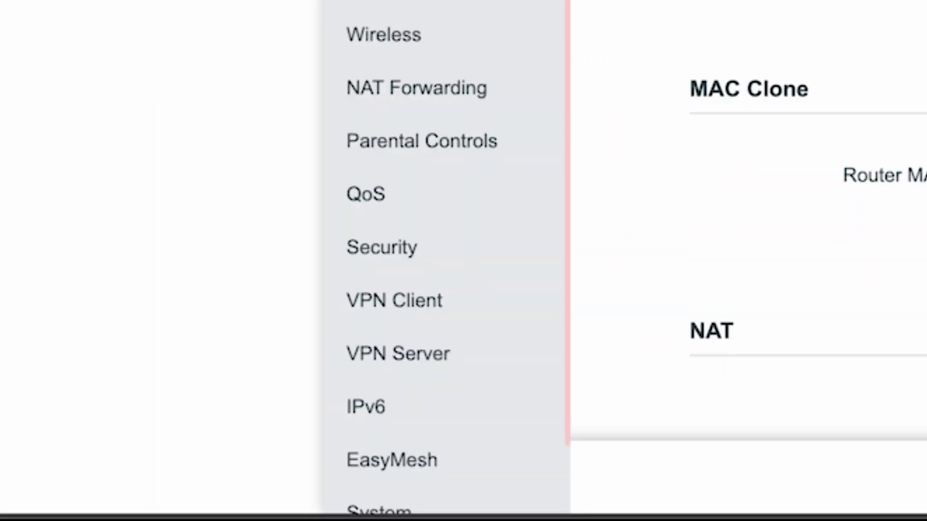
# Reboot the router from System > Reboot to apply the cloned MAC.
pyautogui.scroll(-2, 506, 5)
pyautogui.click(391, 443)
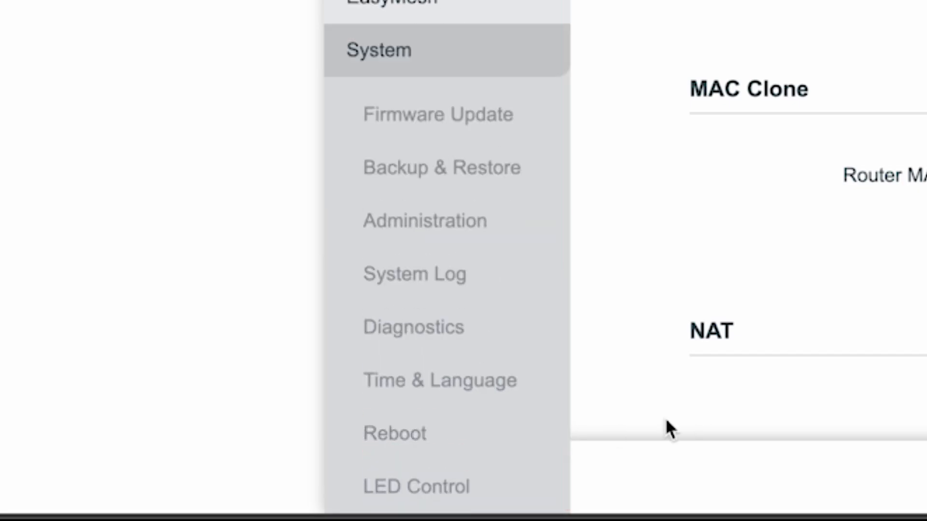
pyautogui.click(391, 433)
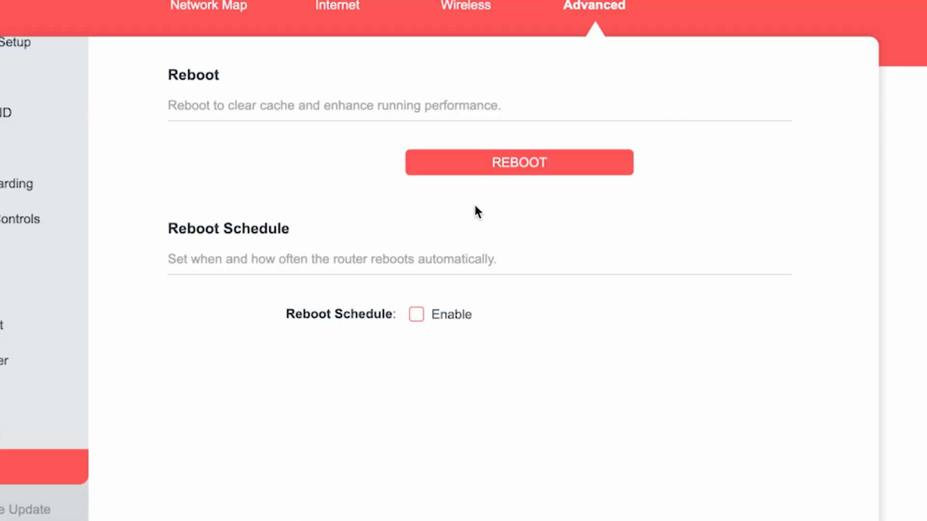
pyautogui.click(491, 167)
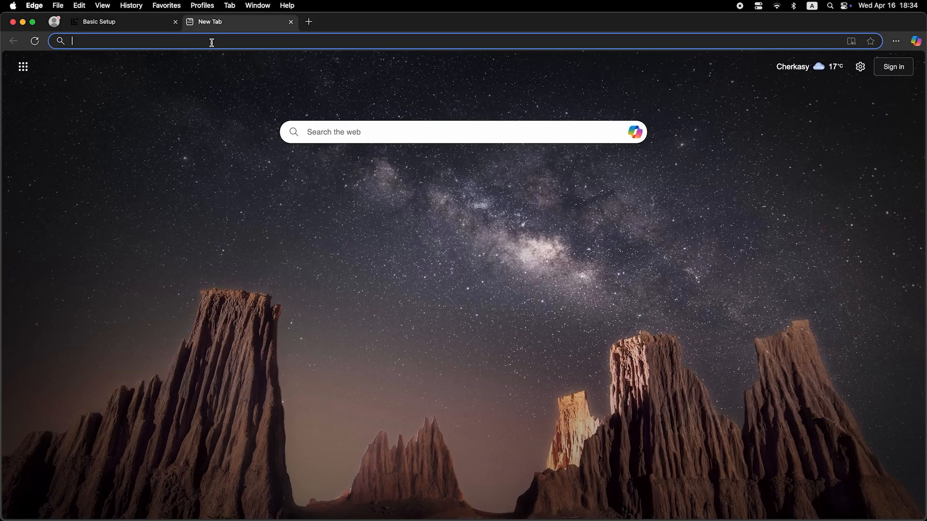
# Search 'dfdfdfdf' from a new Edge tab to test internet connectivity.
pyautogui.click(212, 42)
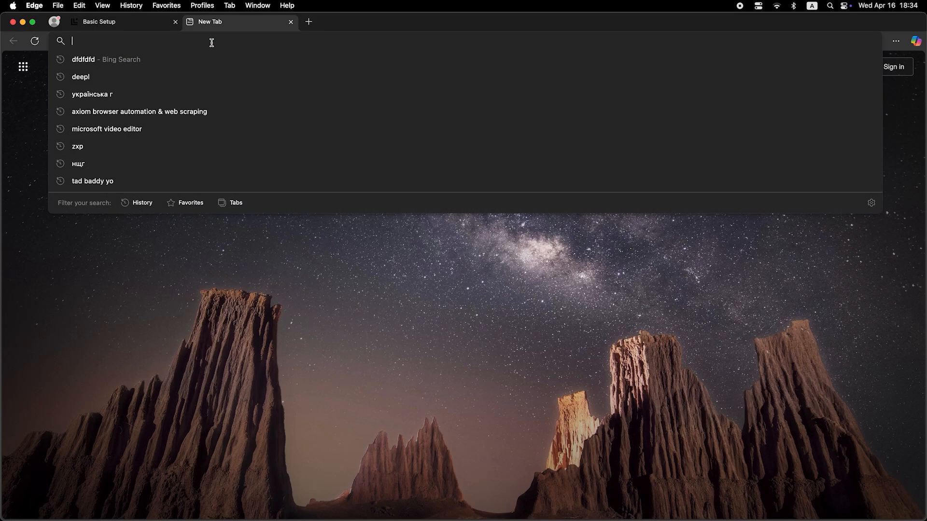
pyautogui.write('dfdfdfdf')
pyautogui.press('Return')
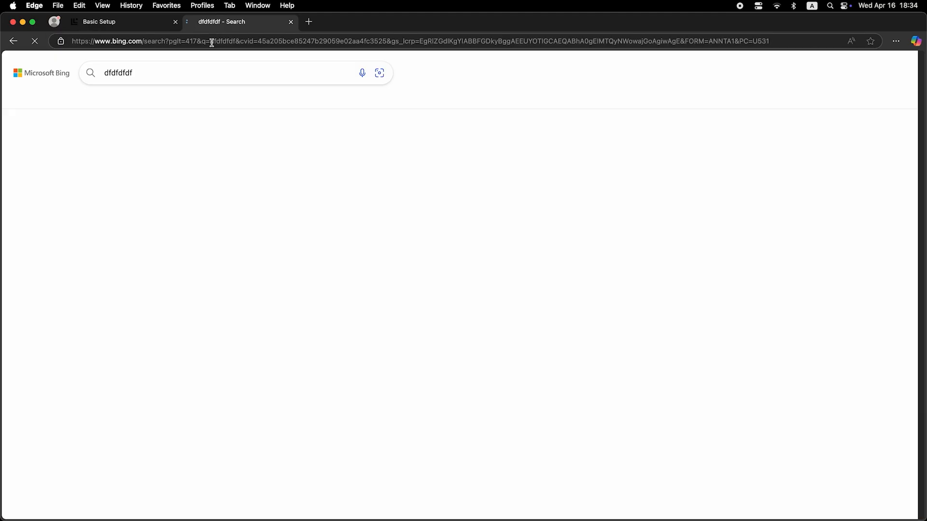